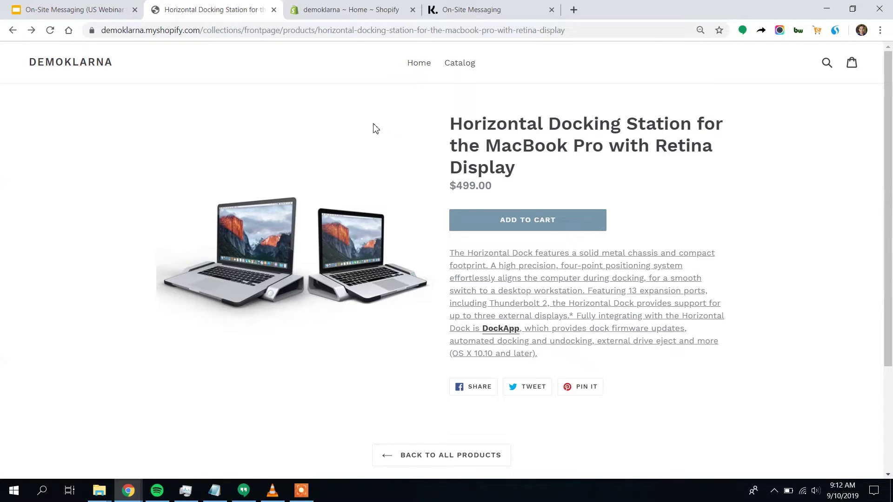
# - Go from the store admin home to the Apps page to reach the Shopify App Store
pyautogui.click(350, 13)
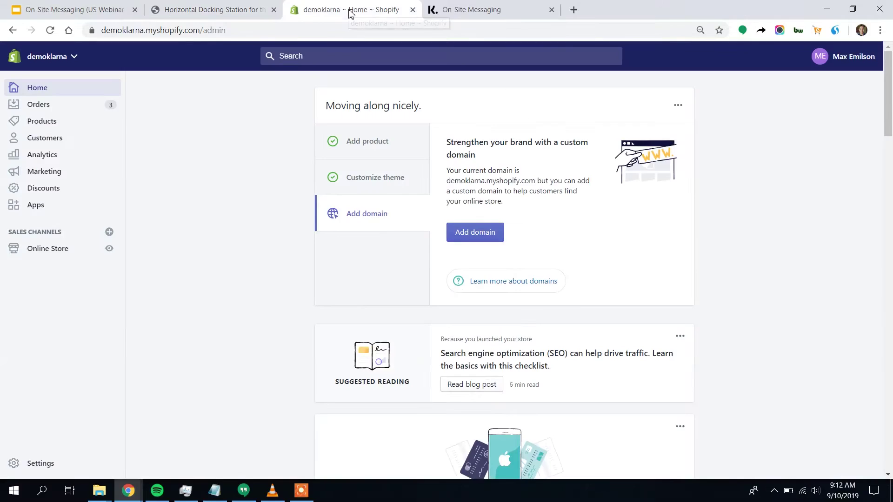
pyautogui.click(60, 208)
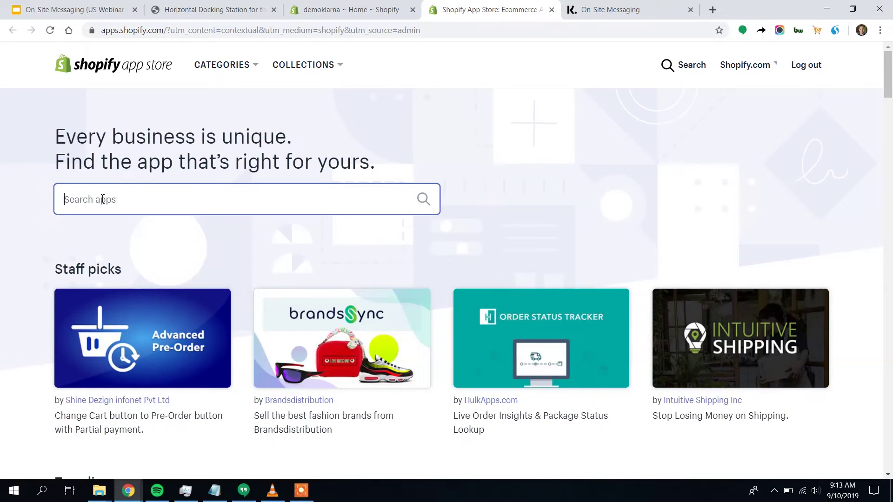
# - Search the App Store for 'klarna' and install the Klarna On-Site Messaging app
pyautogui.write('klarna')
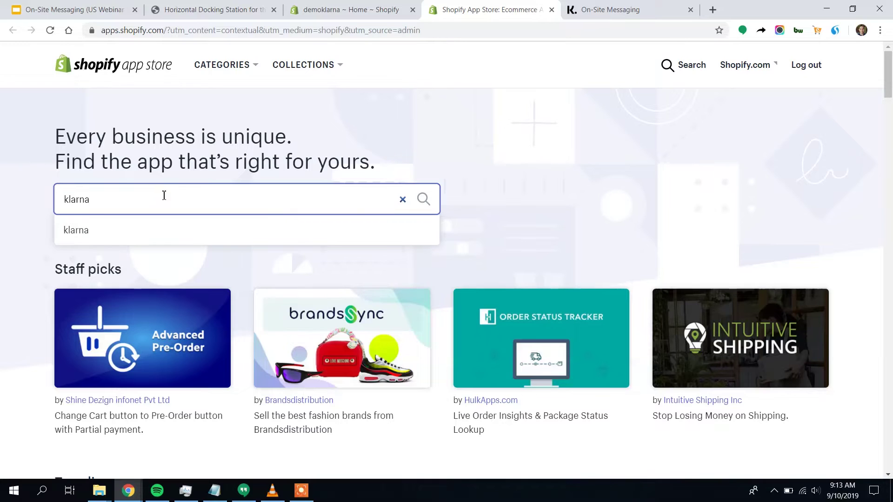
pyautogui.click(160, 232)
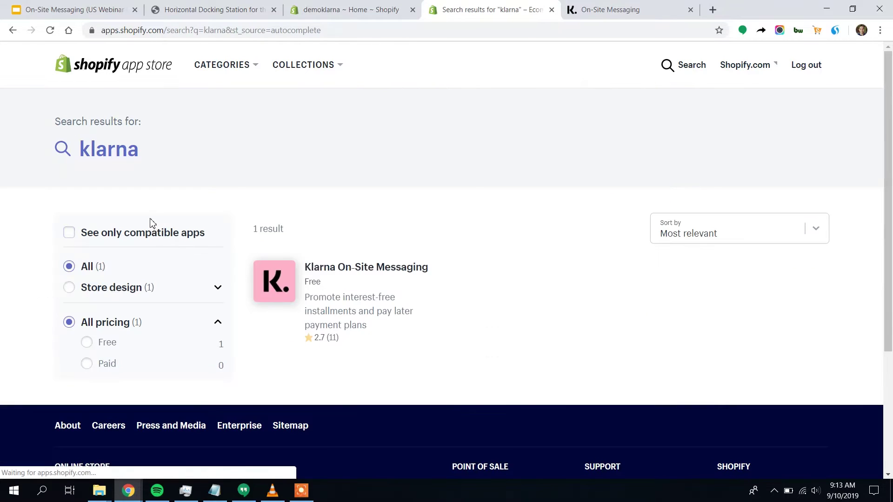
pyautogui.click(331, 269)
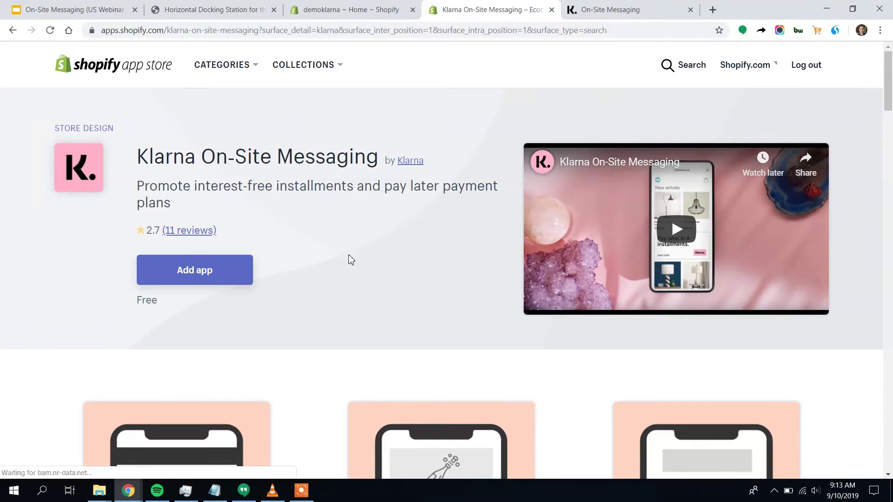
pyautogui.click(216, 274)
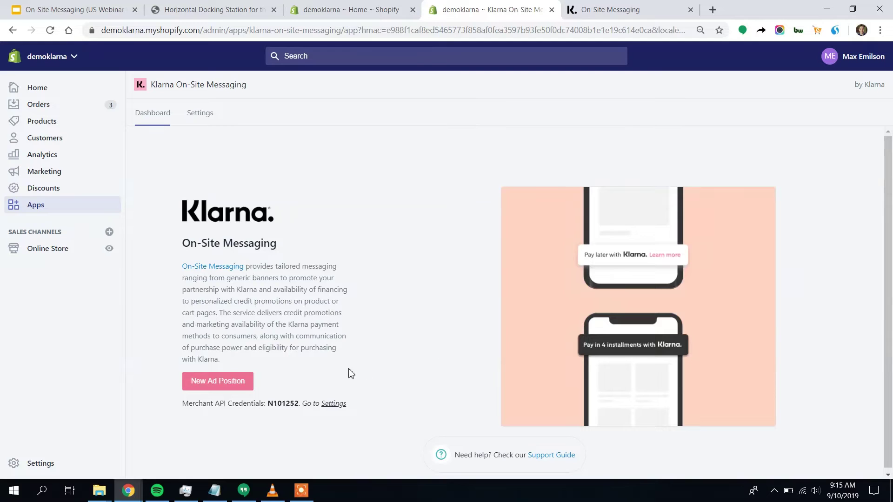
# - Start a new ad position on the Product Page and name it 'product page'
pyautogui.click(238, 385)
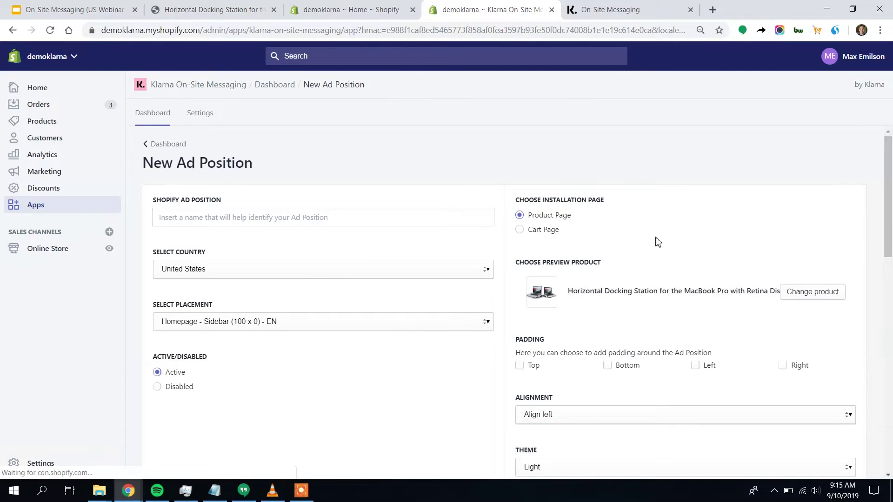
pyautogui.click(554, 234)
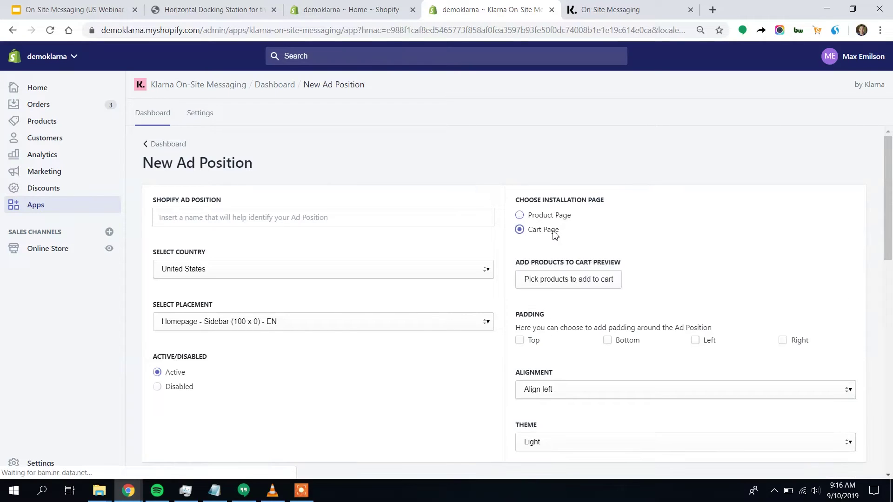
pyautogui.click(520, 217)
pyautogui.scroll(-3, 484, 179)
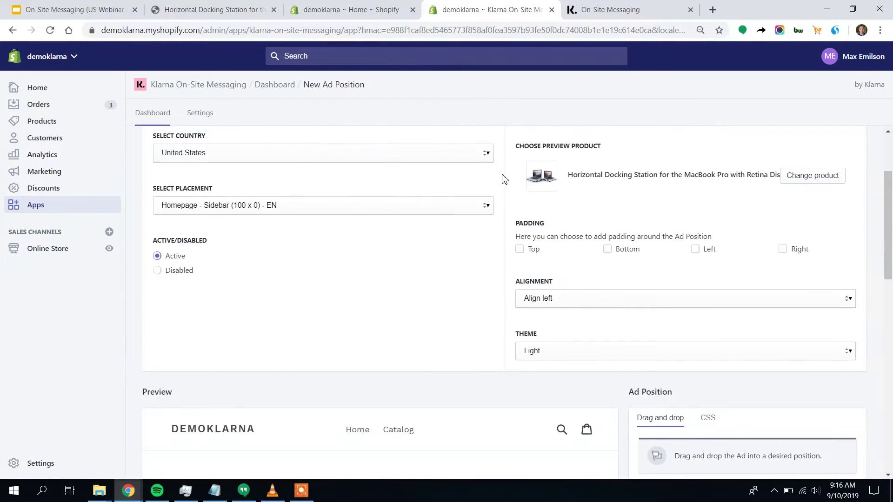
pyautogui.scroll(3, 502, 179)
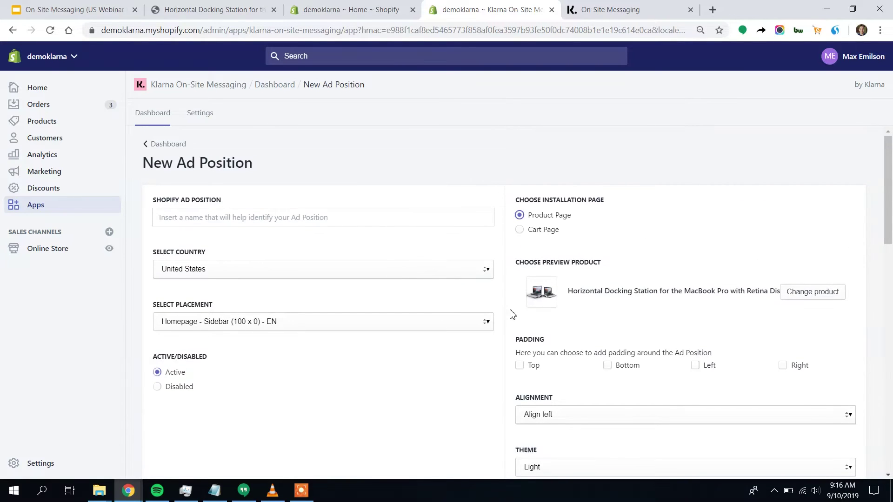
pyautogui.scroll(-1, 465, 256)
pyautogui.click(379, 164)
pyautogui.write('product page')
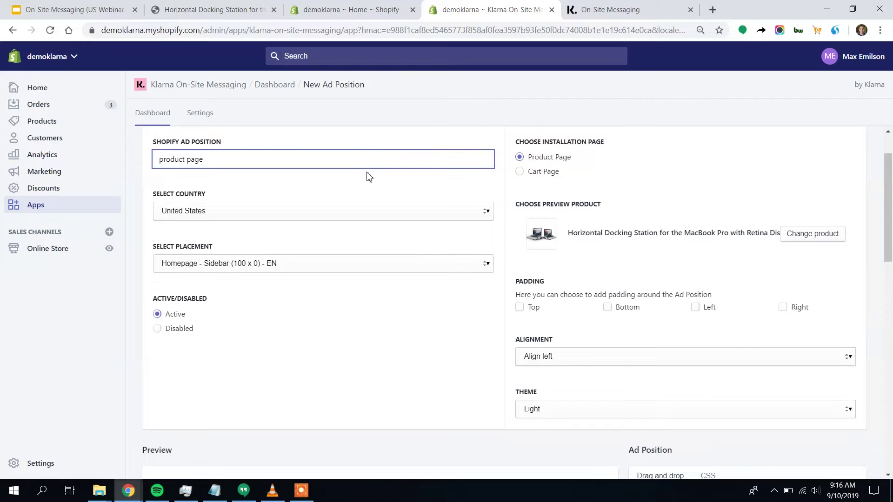
pyautogui.click(366, 194)
# - Choose the Product Detail - Price Detail (350 x 0) placement for the ad position
pyautogui.scroll(-1, 372, 194)
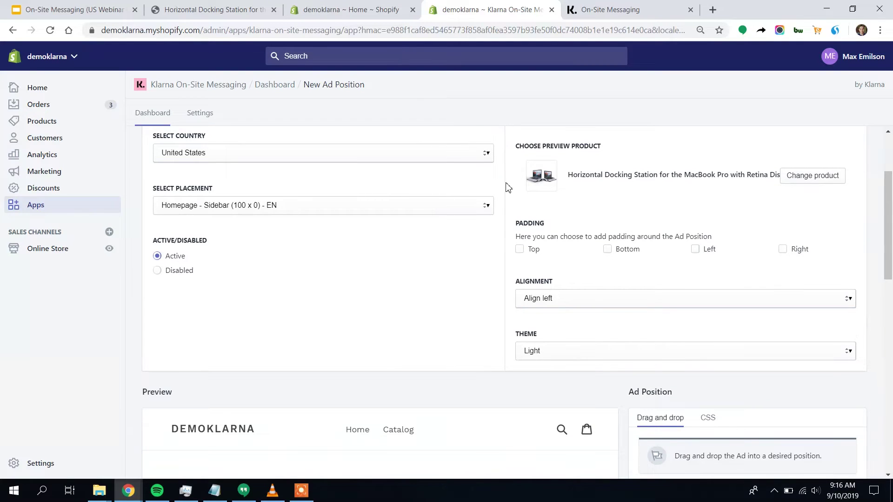
pyautogui.click(467, 206)
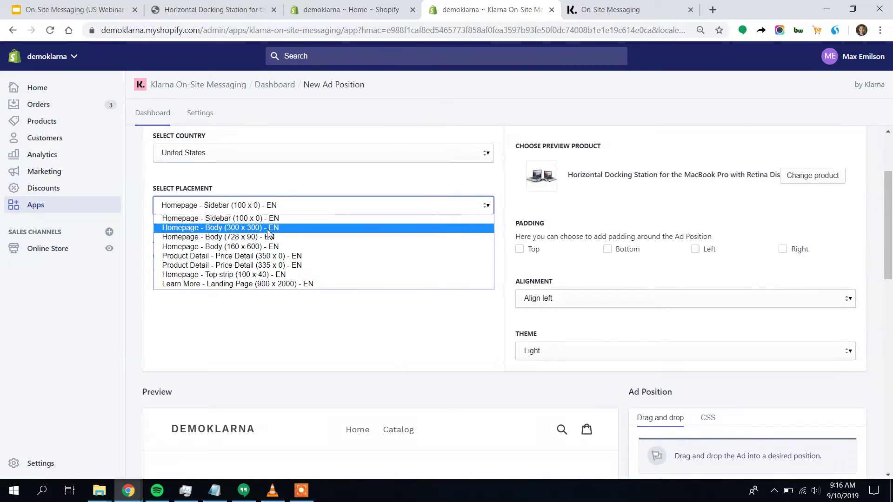
pyautogui.click(257, 257)
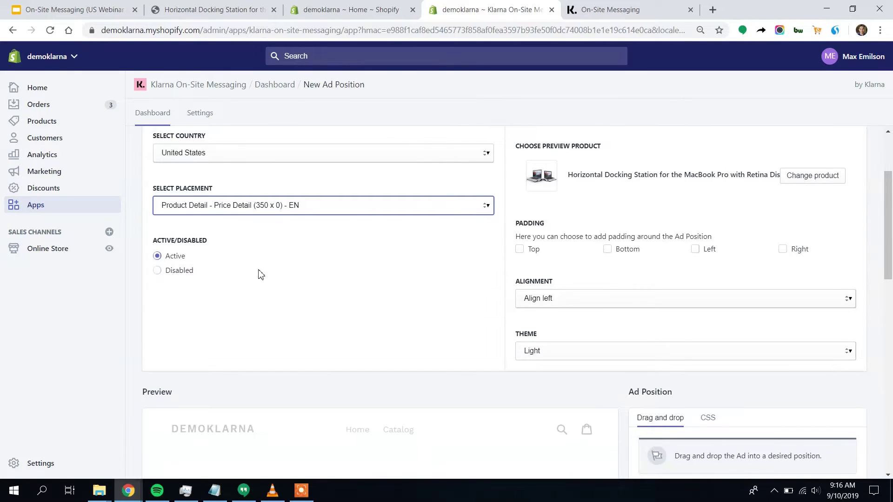
pyautogui.scroll(1, 496, 231)
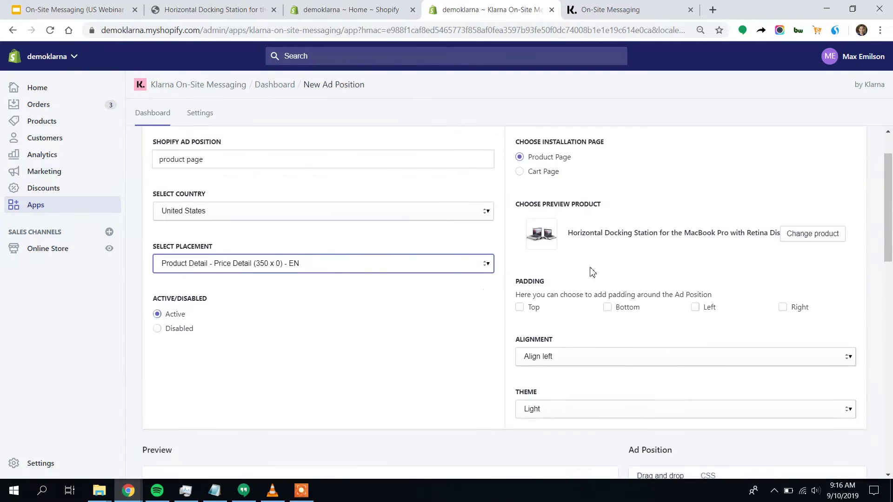
pyautogui.scroll(-1, 578, 319)
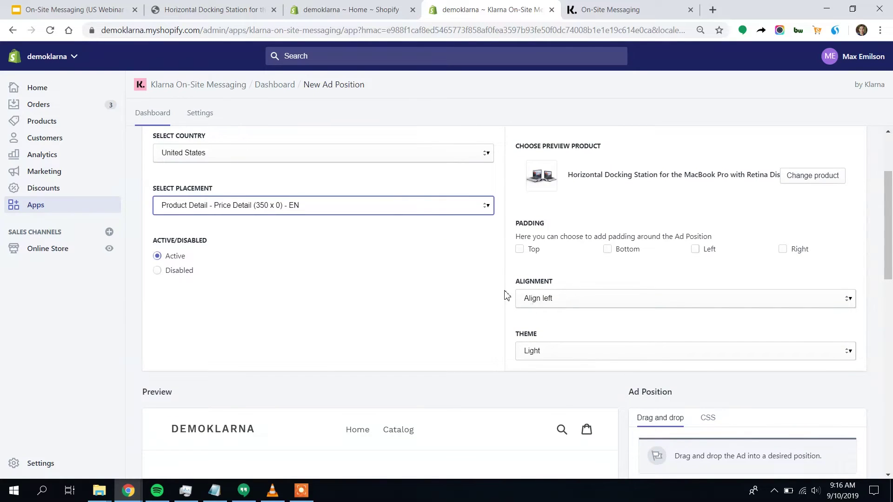
pyautogui.scroll(-4, 507, 296)
pyautogui.scroll(-1, 613, 271)
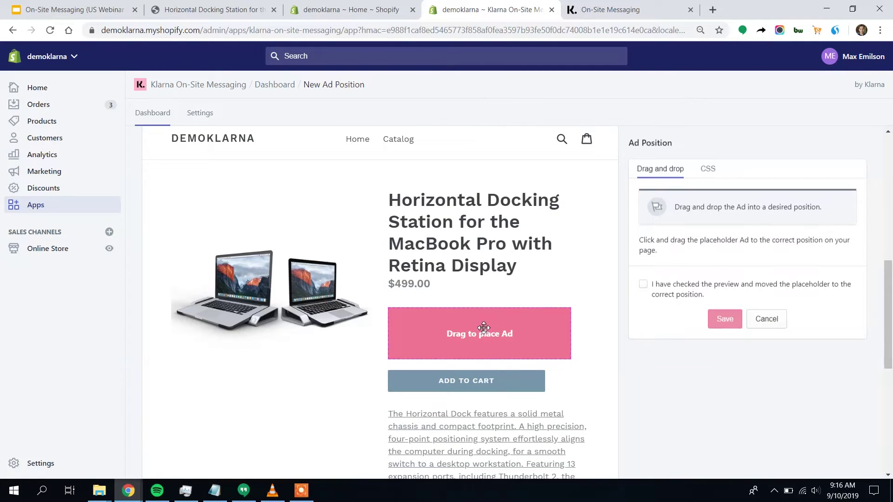
# - Place the ad block just above Add to cart, confirm the preview check, and save
pyautogui.moveTo(479, 332)
pyautogui.mouseDown()
pyautogui.moveTo(477, 317)
pyautogui.moveTo(486, 328)
pyautogui.mouseUp()
pyautogui.click(643, 284)
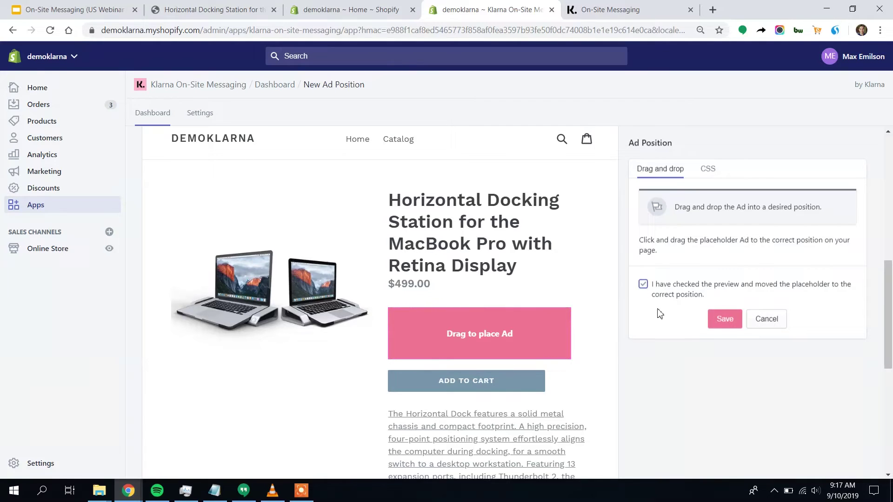
pyautogui.click(724, 320)
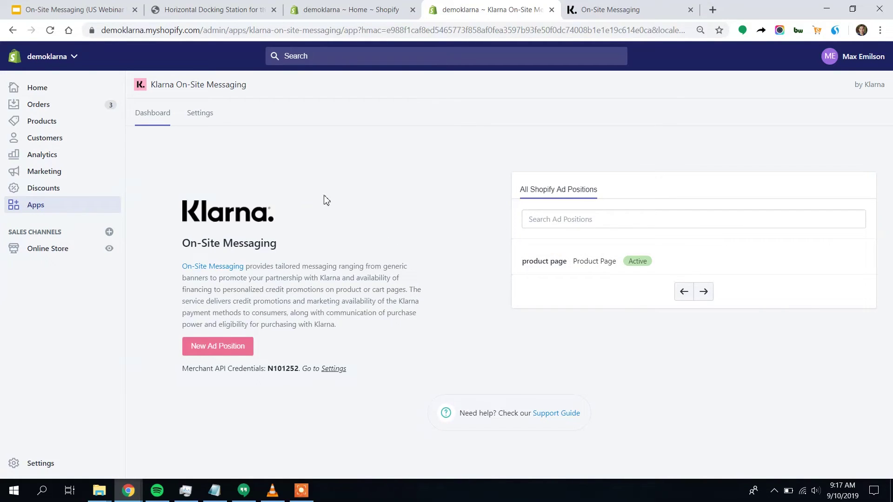
# - On the live product page, view and close the 'Pay as low as $84/mo.' financing details
pyautogui.click(230, 14)
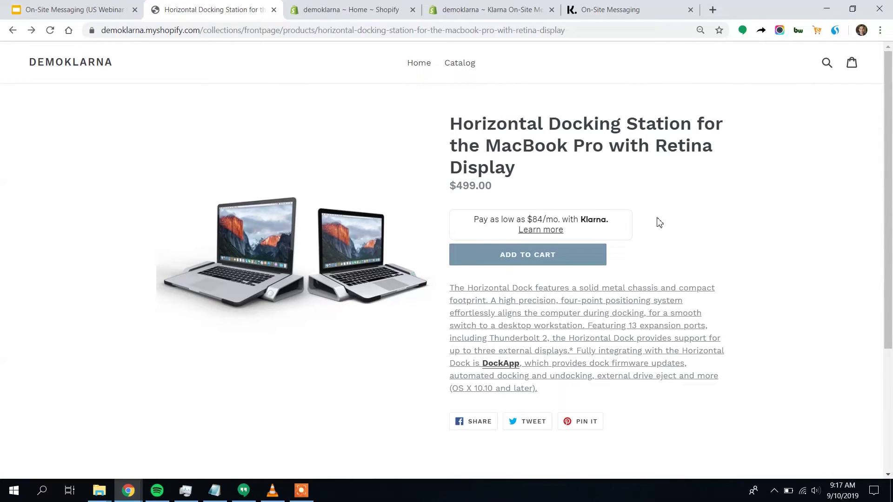
pyautogui.click(549, 232)
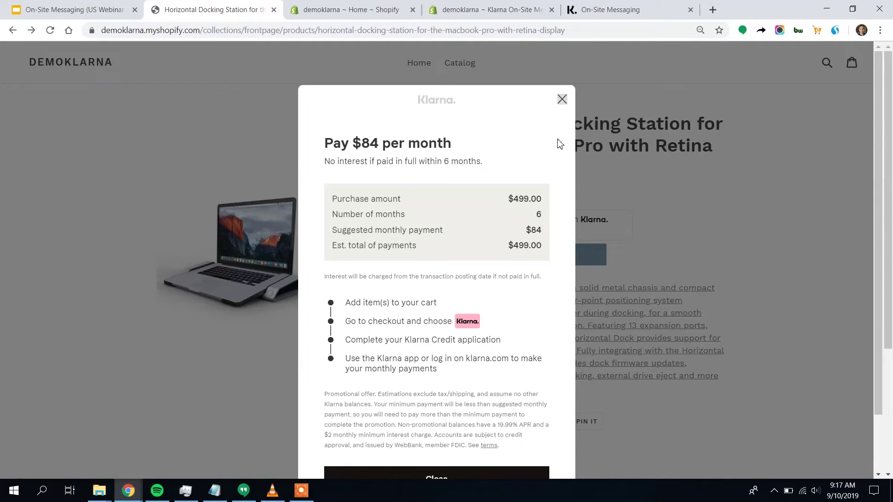
pyautogui.click(562, 100)
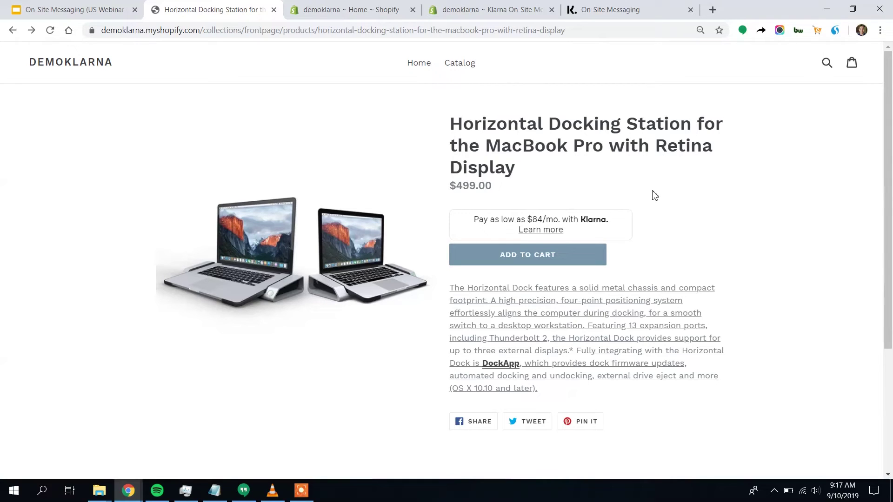
pyautogui.click(638, 10)
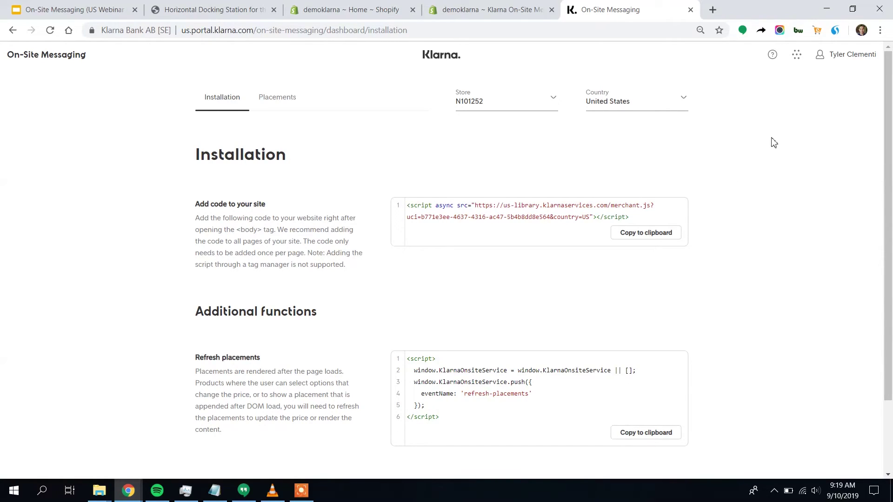
# - Open the Placements list in the Klarna On-Site Messaging portal
pyautogui.click(796, 55)
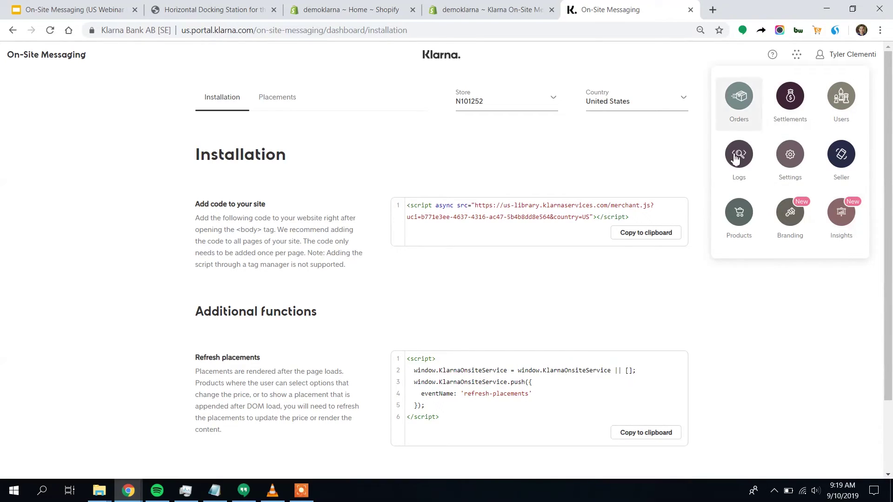
pyautogui.click(761, 302)
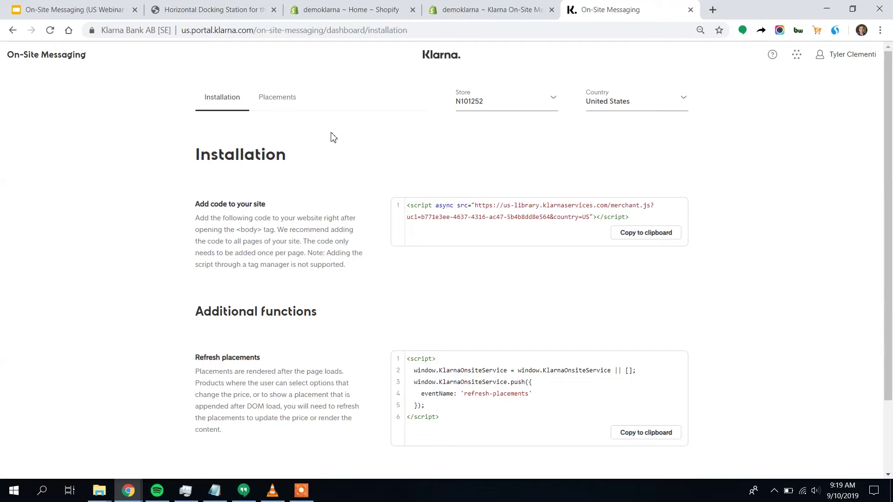
pyautogui.click(285, 105)
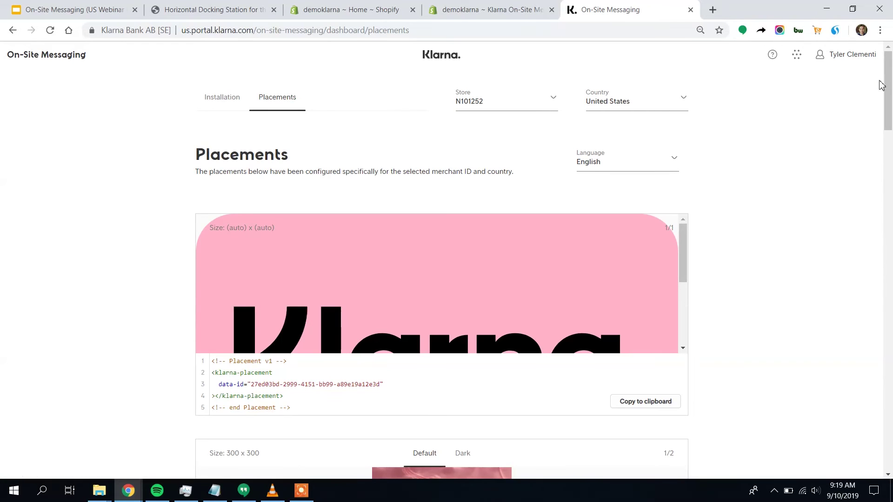
# - Scroll the placements dashboard until the 350 x (auto) custom placement is visible
pyautogui.moveTo(888, 67); pyautogui.dragTo(879, 107)
pyautogui.scroll(-4, 777, 219)
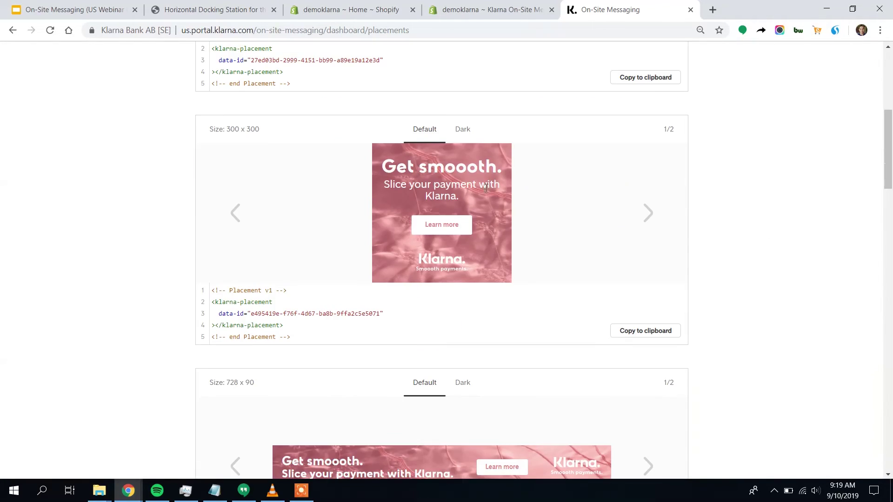
pyautogui.scroll(-2, 607, 214)
pyautogui.scroll(-6, 530, 186)
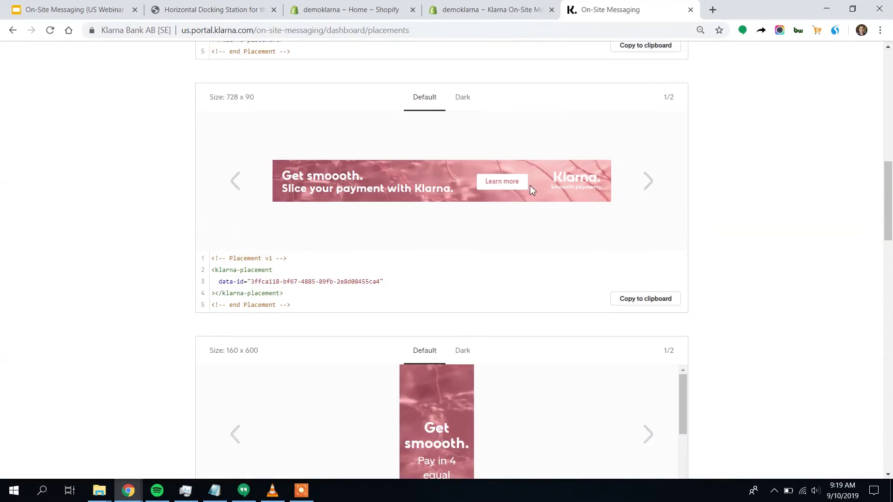
pyautogui.scroll(-2, 659, 219)
pyautogui.scroll(-6, 865, 279)
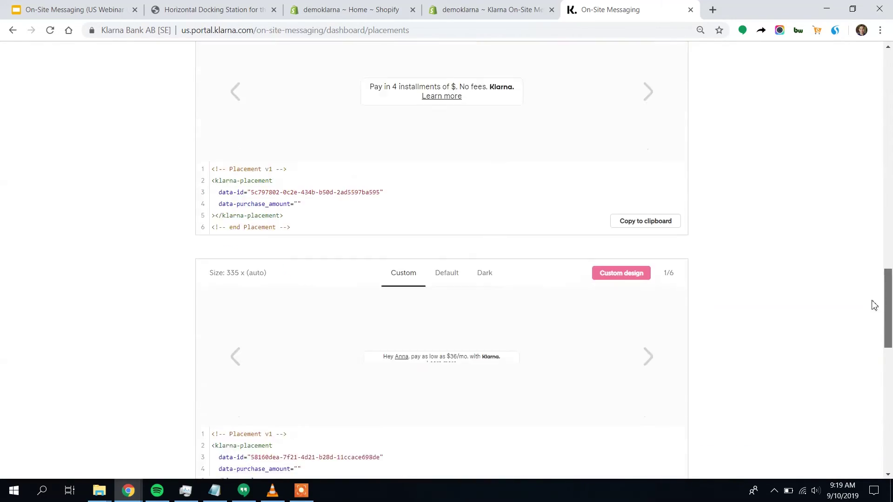
pyautogui.scroll(-2, 860, 373)
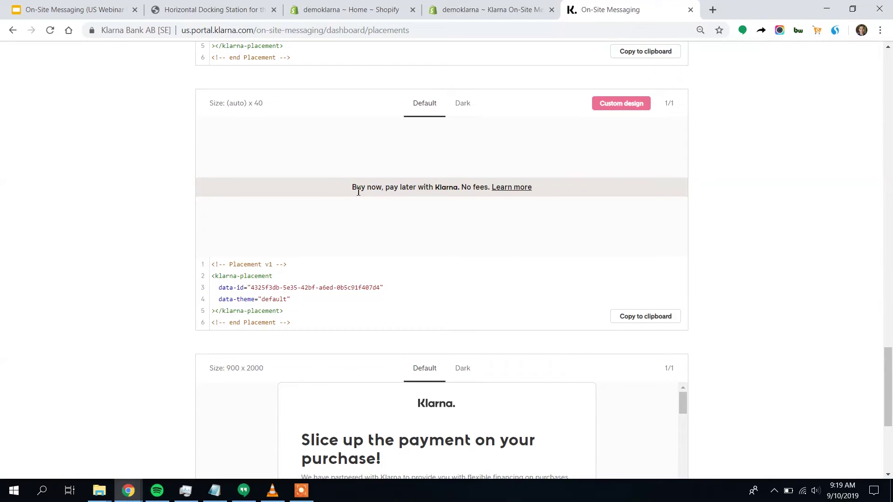
pyautogui.scroll(5, 693, 193)
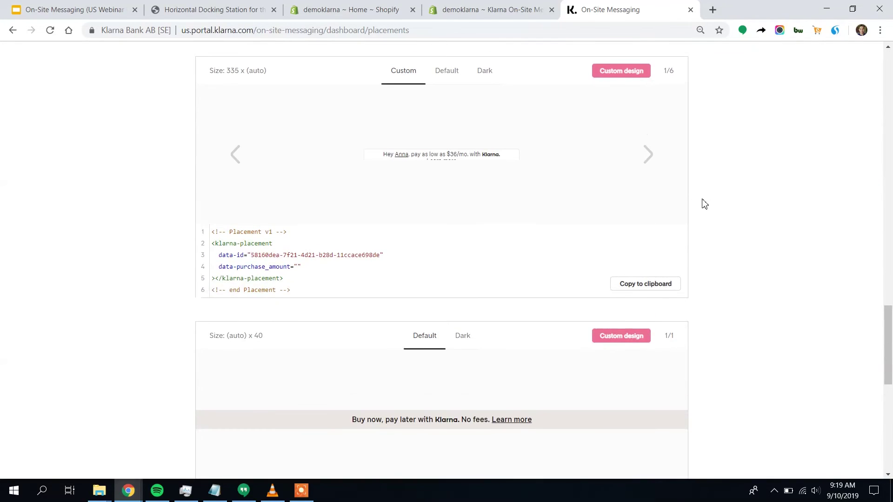
pyautogui.scroll(9, 704, 184)
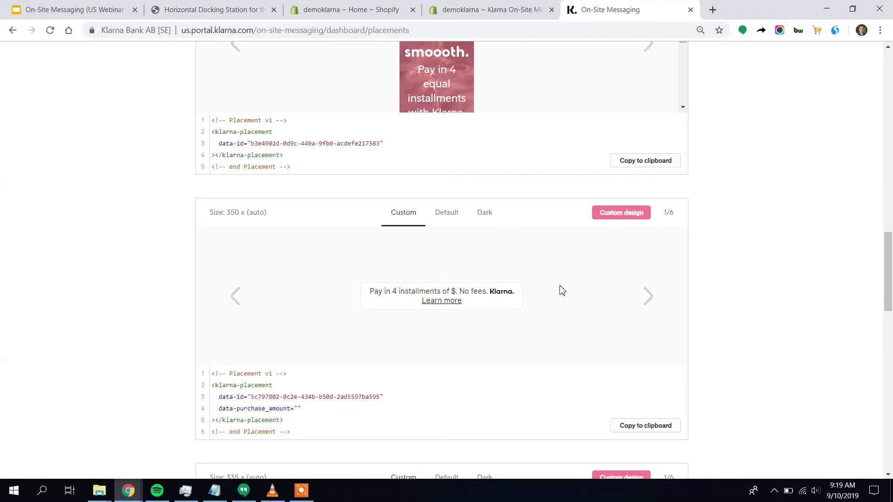
# - Open Custom design for the 350 x (auto) placement and preview the 'Pay as low as $36/mo.' message
pyautogui.click(633, 220)
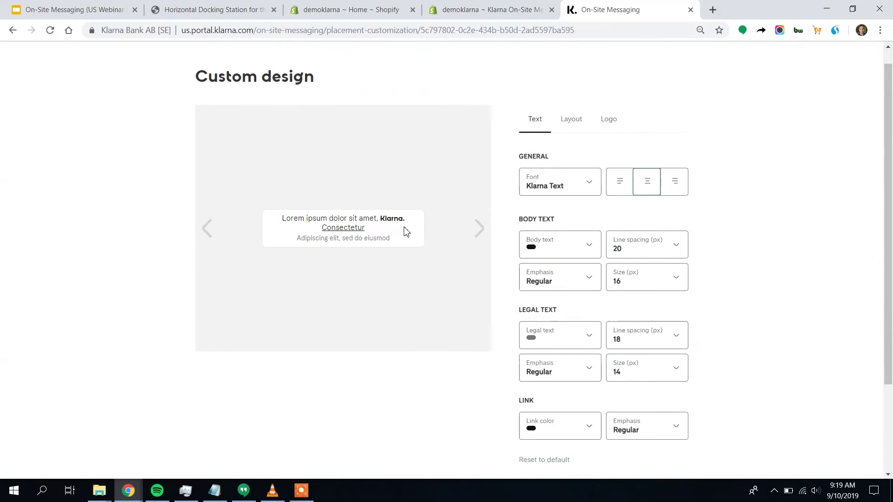
pyautogui.click(478, 229)
pyautogui.click(480, 229)
pyautogui.click(481, 229)
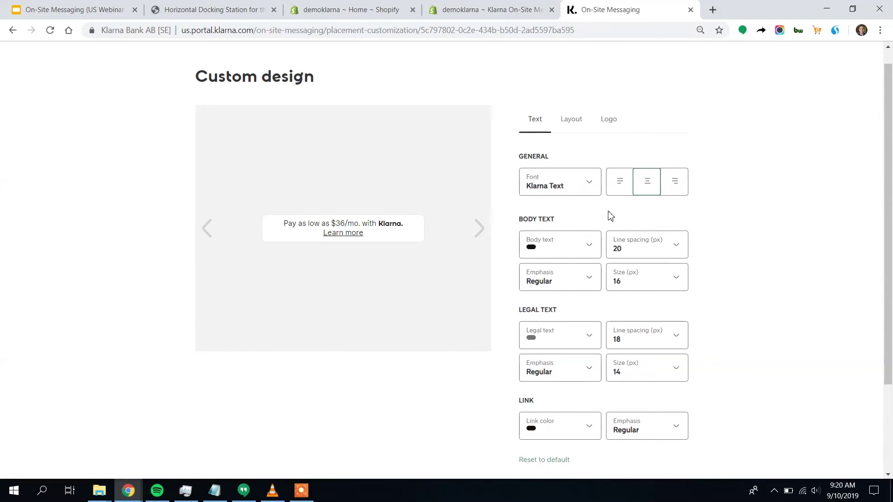
# - Try Garamond and Klarna sans, keep Klarna Text as the font, and left-align the message
pyautogui.click(591, 189)
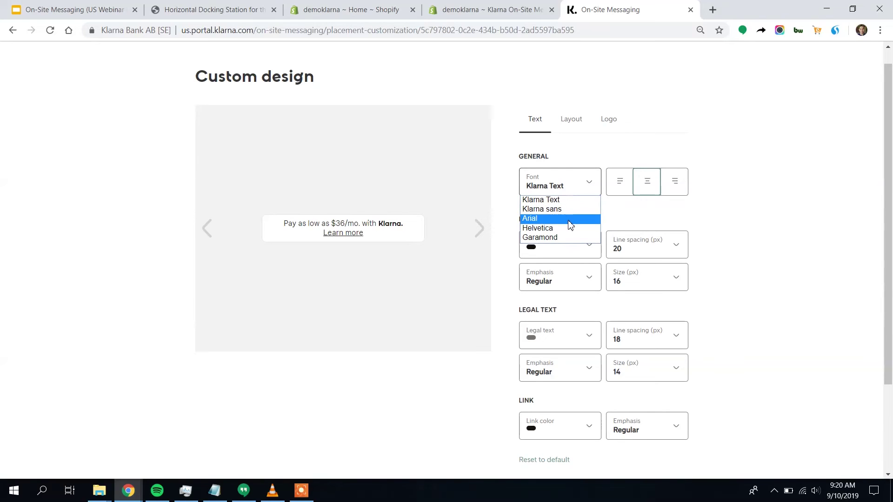
pyautogui.click(568, 238)
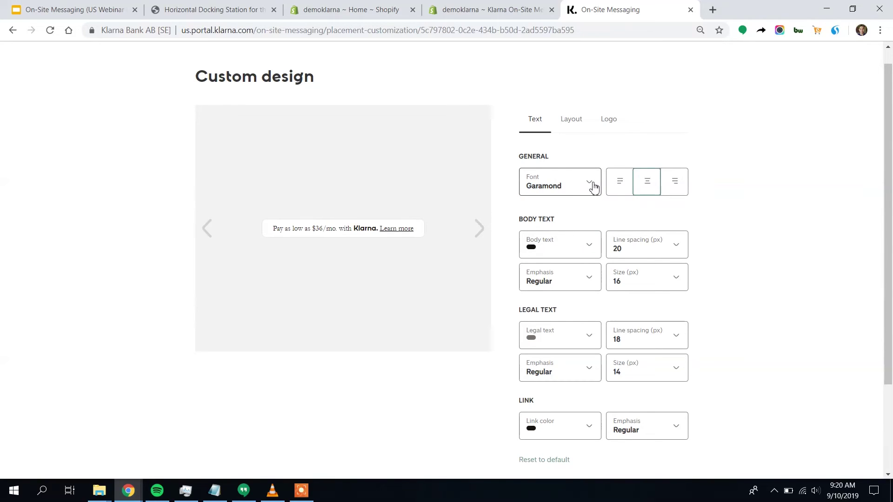
pyautogui.click(594, 187)
pyautogui.click(565, 214)
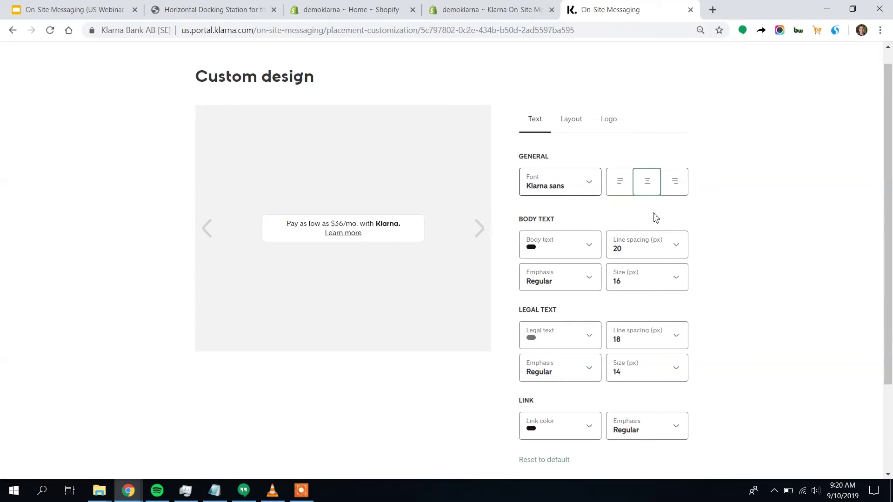
pyautogui.click(599, 193)
pyautogui.click(582, 197)
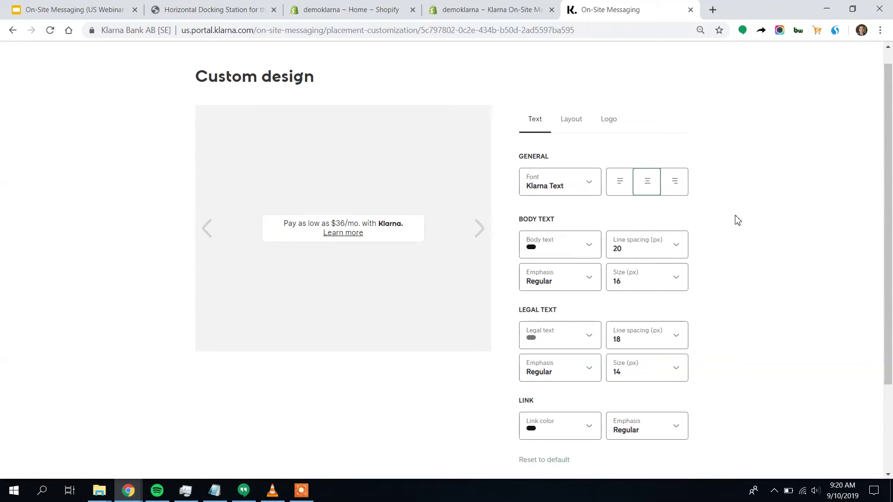
pyautogui.click(622, 184)
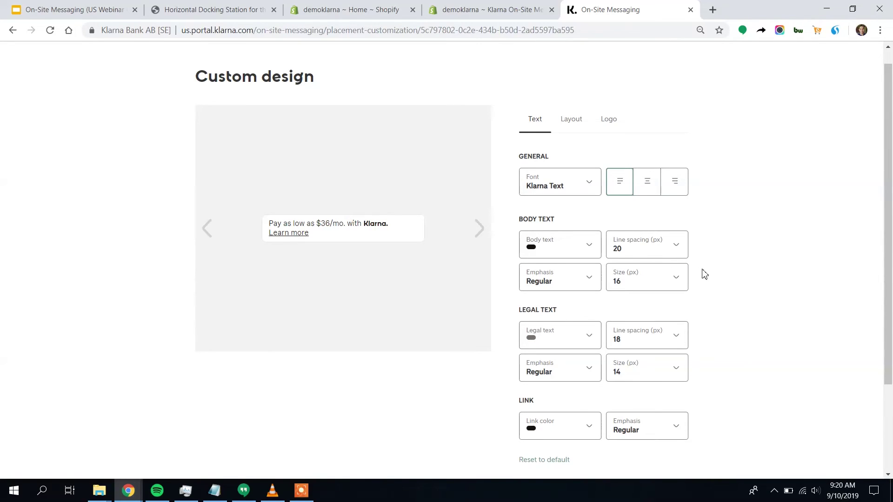
# - Set the body text size to 18 px and check the live product page
pyautogui.scroll(-2, 707, 289)
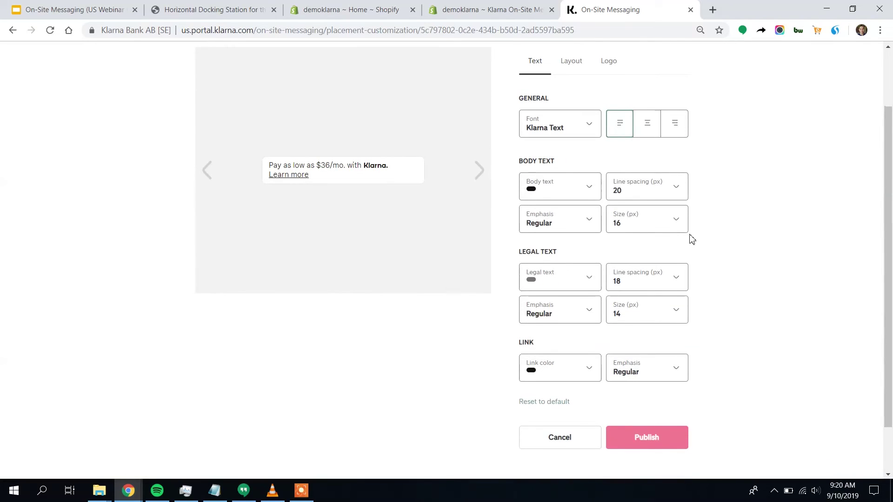
pyautogui.click(677, 227)
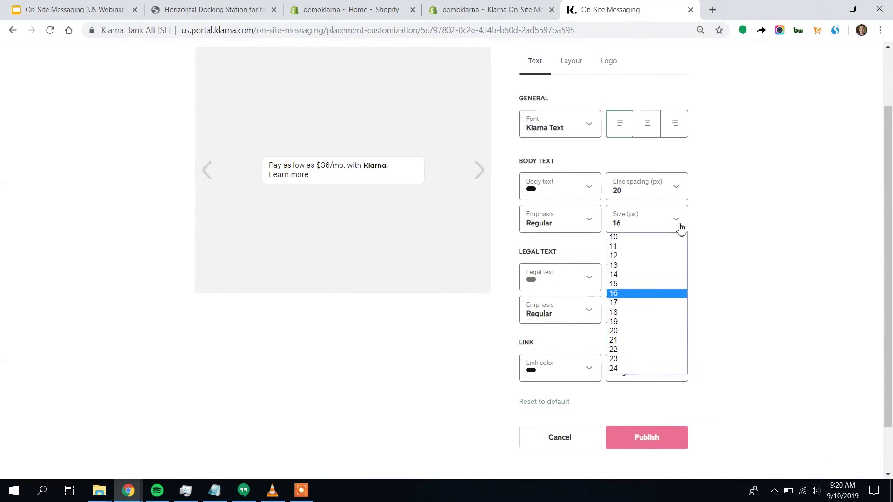
pyautogui.click(620, 314)
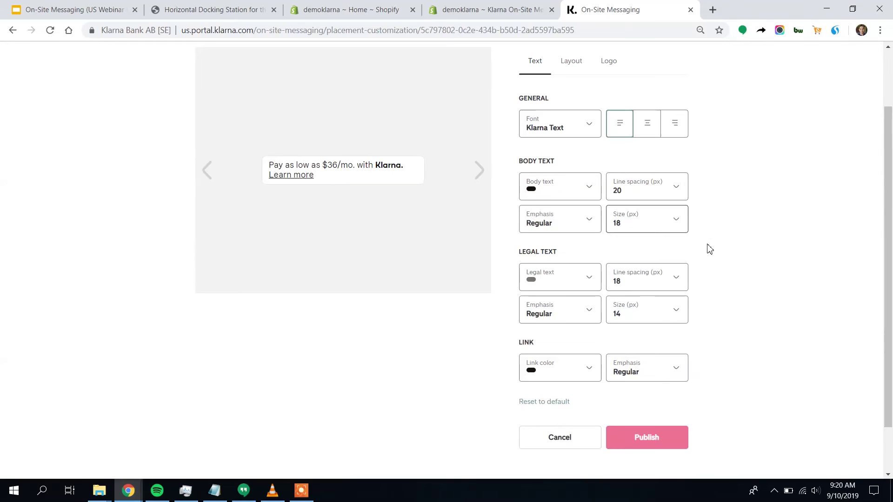
pyautogui.click(220, 7)
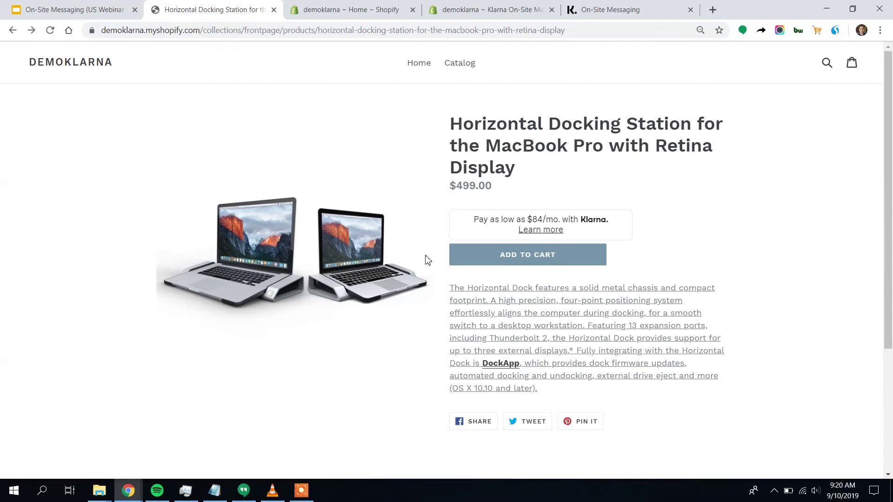
pyautogui.click(610, 11)
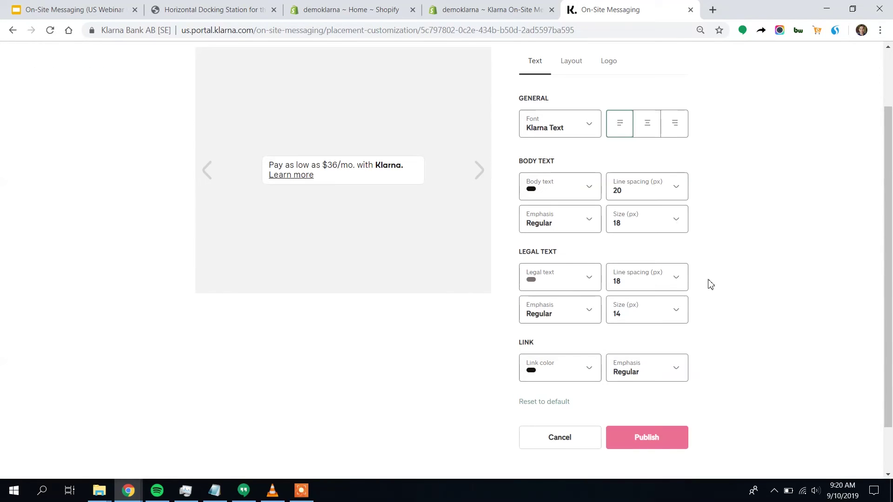
# - Set the Learn more link color to the blue swatch
pyautogui.click(588, 373)
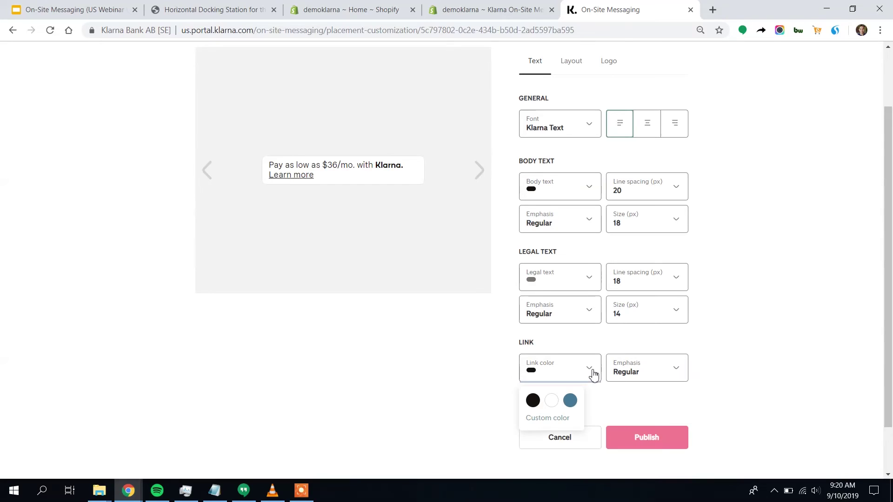
pyautogui.click(558, 418)
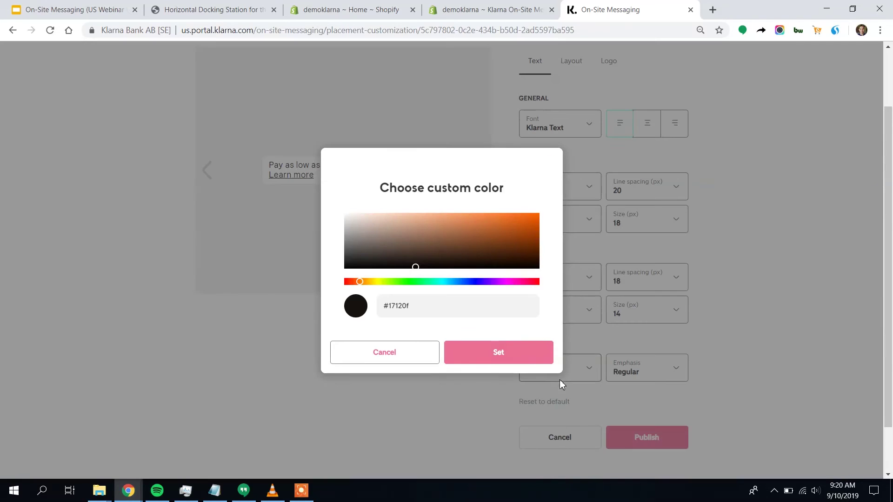
pyautogui.click(412, 357)
pyautogui.click(576, 370)
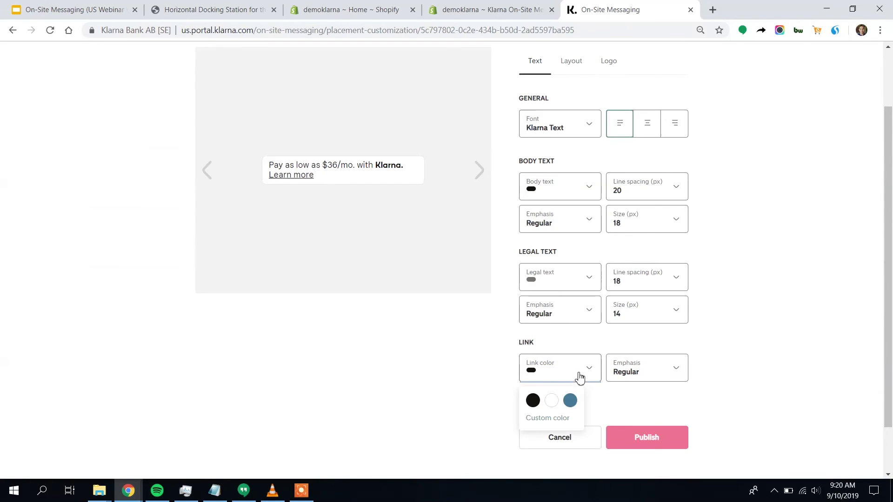
pyautogui.click(571, 402)
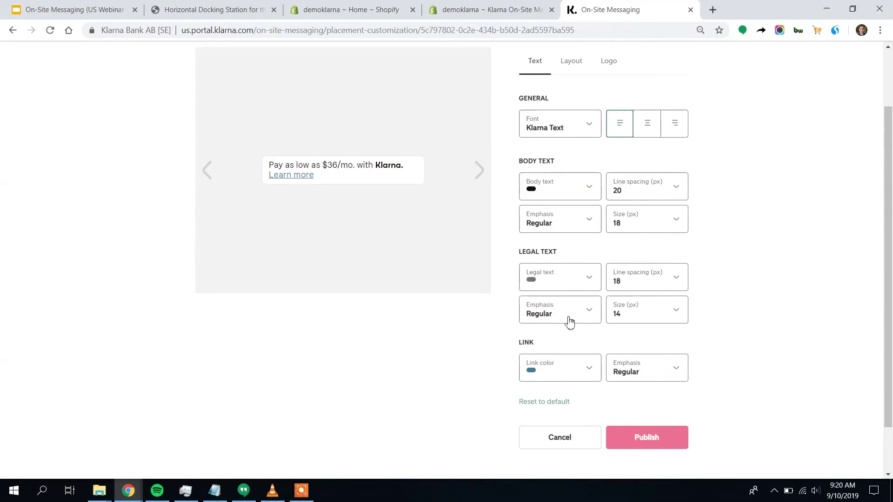
pyautogui.scroll(2, 744, 325)
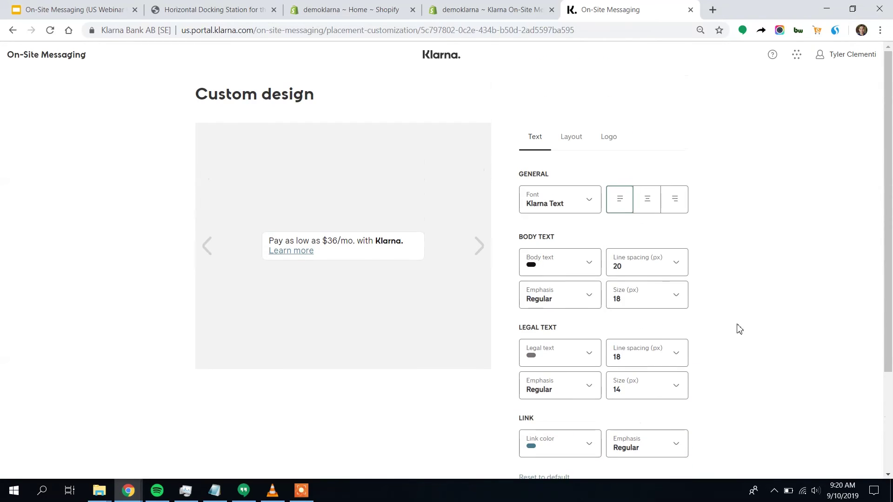
# - In Layout settings, set Border radius to 0 and Border width to None, leaving background unchanged
pyautogui.click(570, 139)
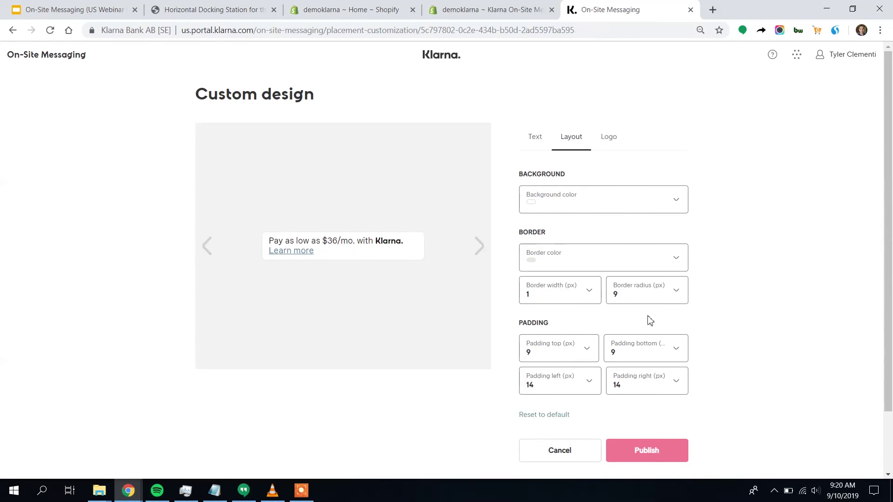
pyautogui.click(662, 299)
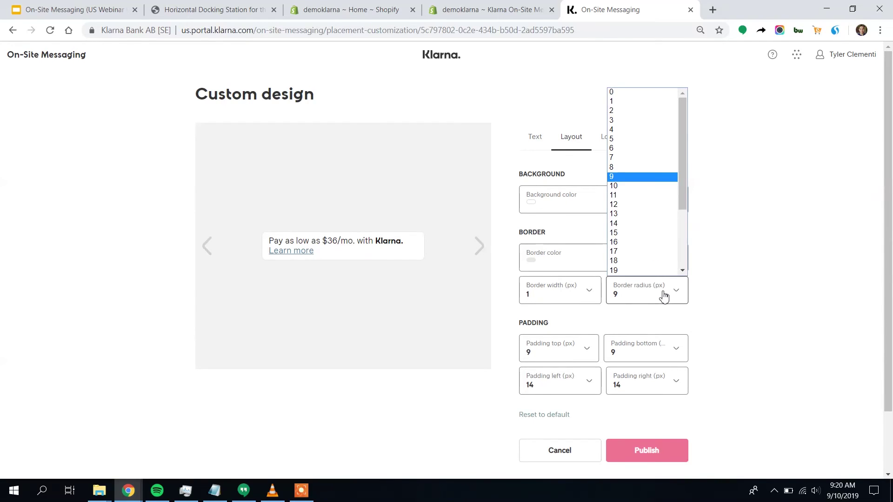
pyautogui.click(659, 270)
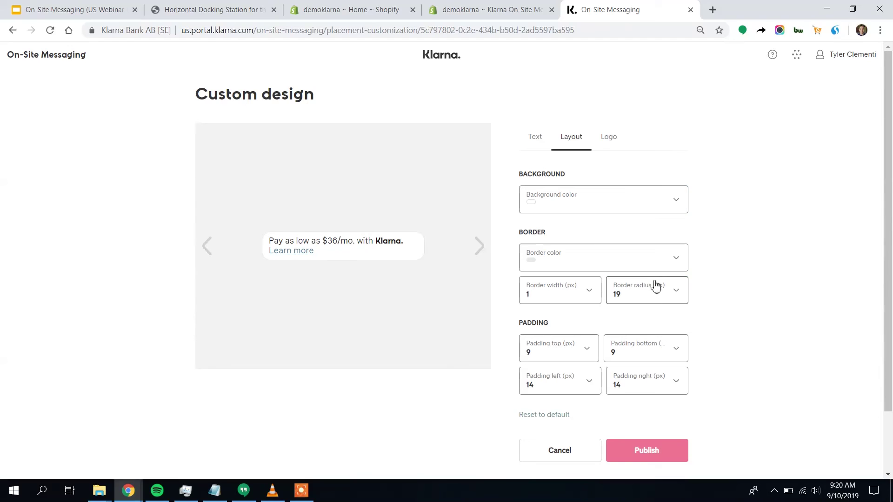
pyautogui.click(658, 295)
pyautogui.click(633, 92)
pyautogui.click(596, 295)
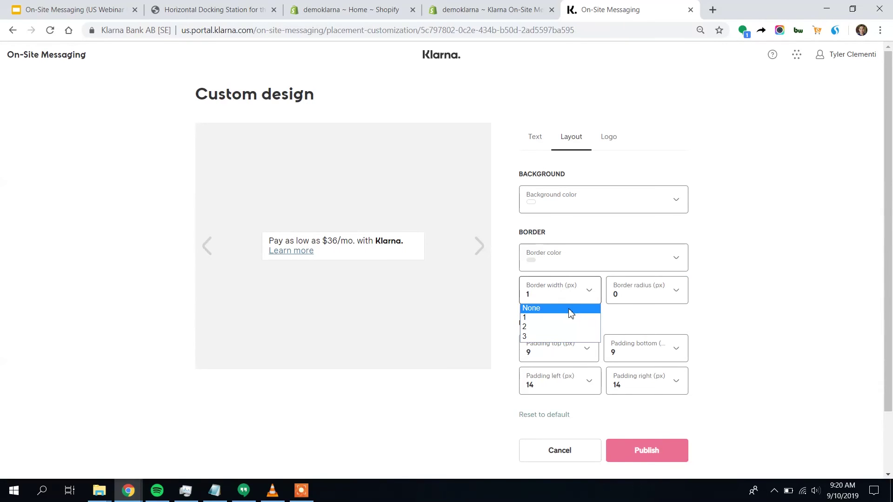
pyautogui.click(572, 309)
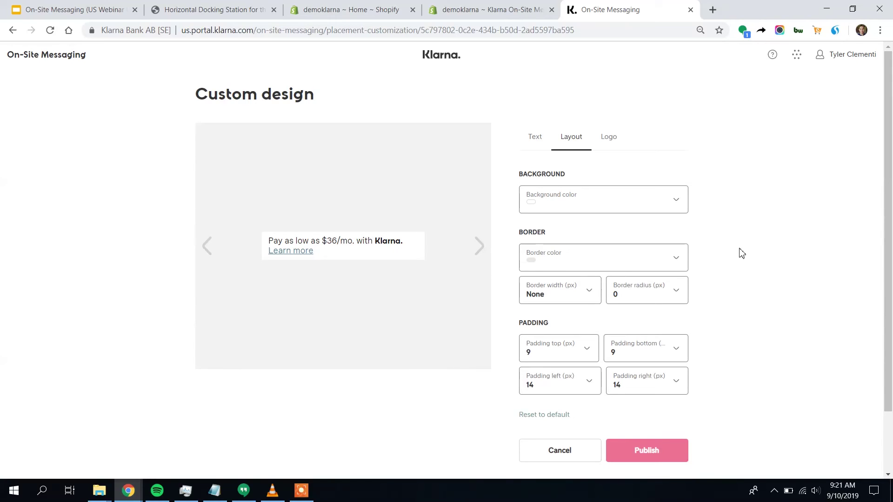
pyautogui.click(657, 203)
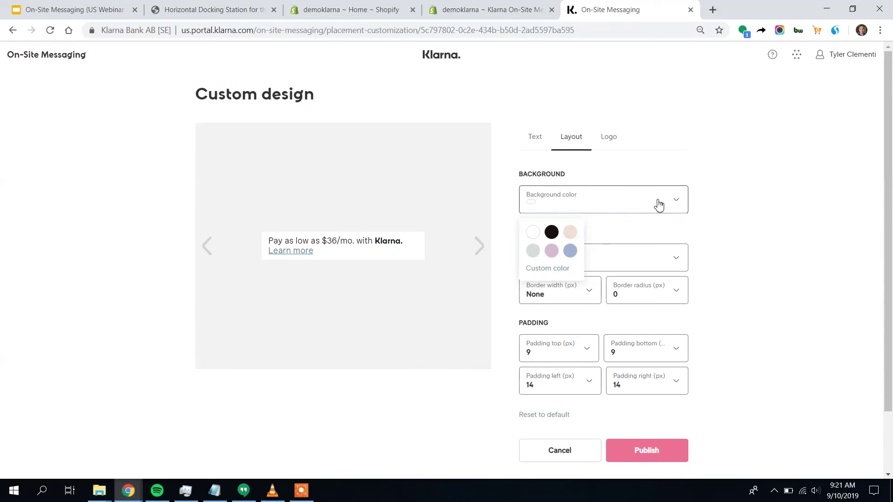
pyautogui.click(729, 213)
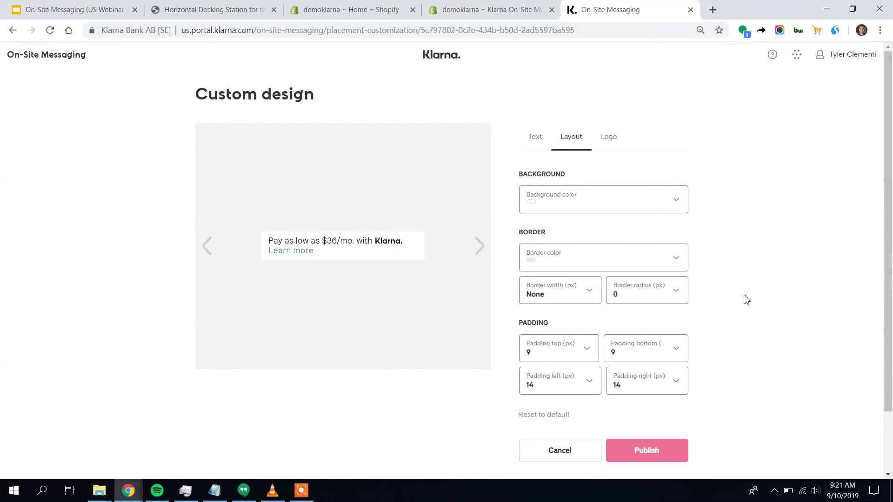
pyautogui.scroll(-2, 742, 316)
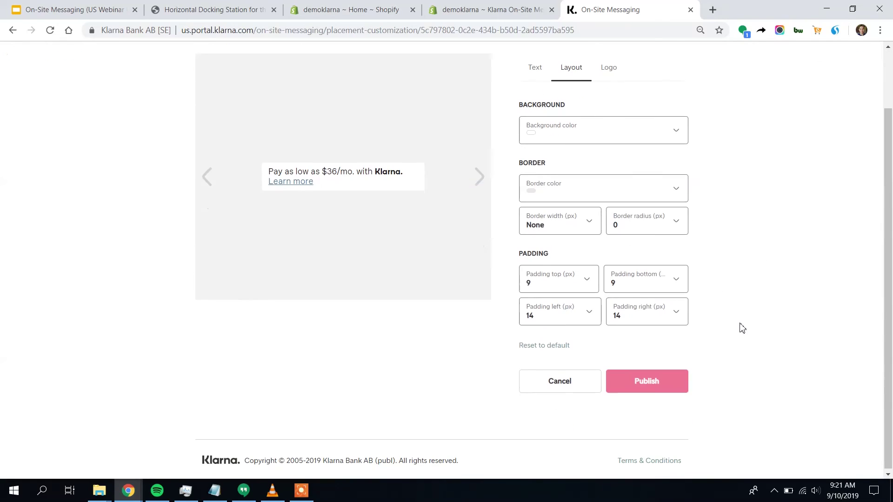
# - Set the Klarna message's left padding to 2 px and publish the updated design
pyautogui.click(595, 318)
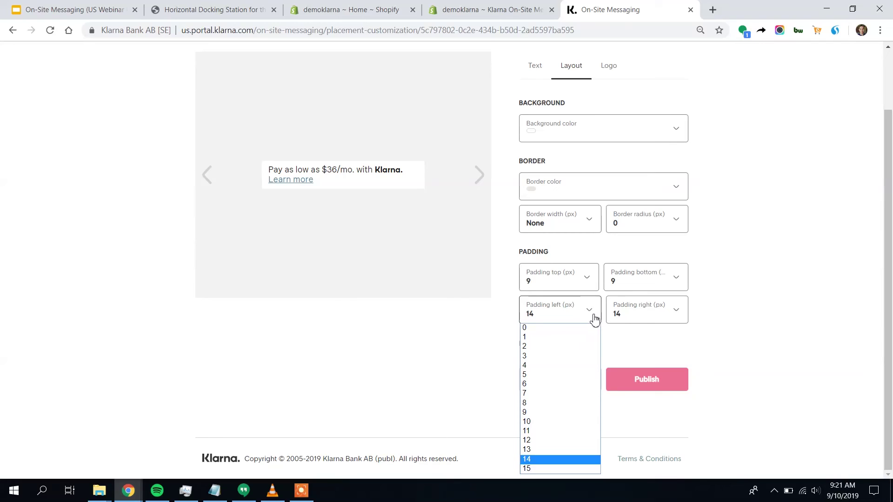
pyautogui.click(560, 350)
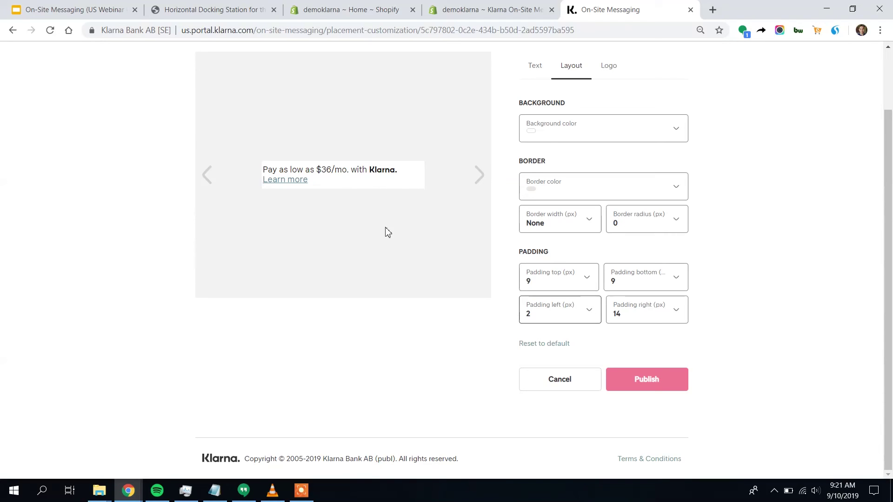
pyautogui.click(646, 381)
pyautogui.click(501, 325)
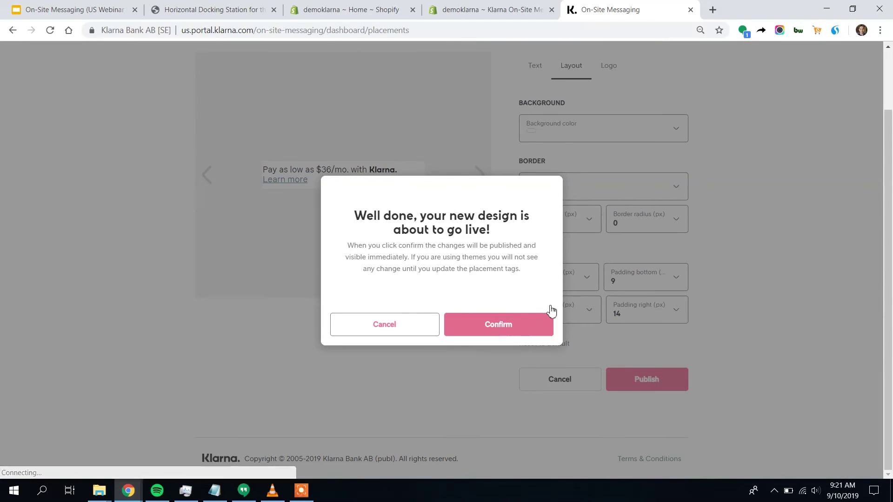